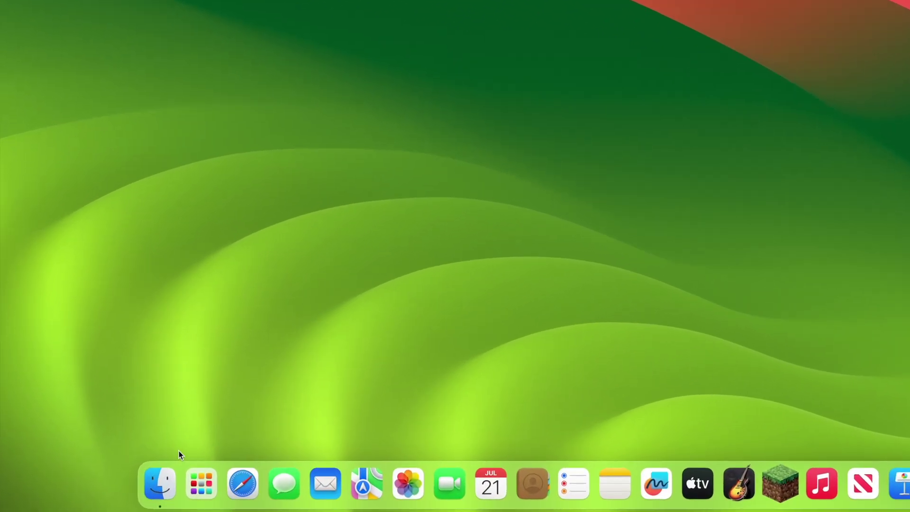
Open Finder, select Minecraft in Applications and send it to the Trash.
left_click(179, 475)
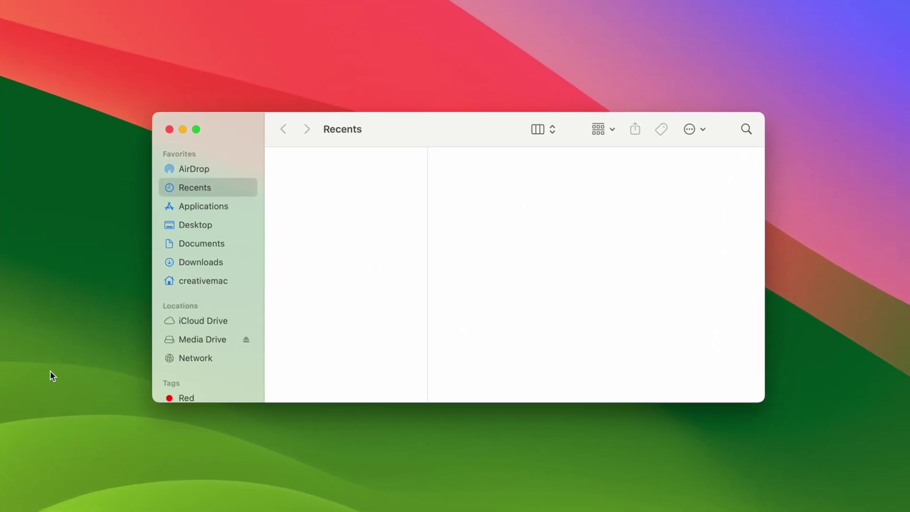
left_click(202, 208)
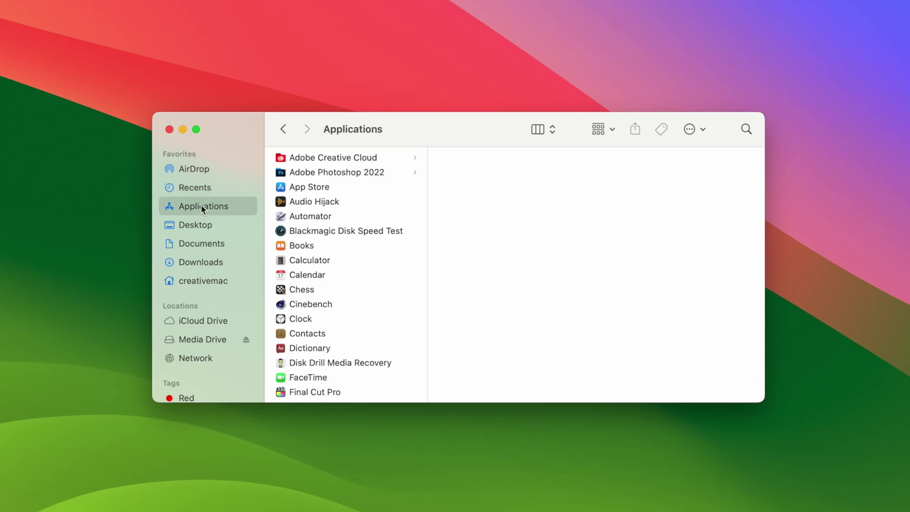
scroll(338, 256, "down", 3)
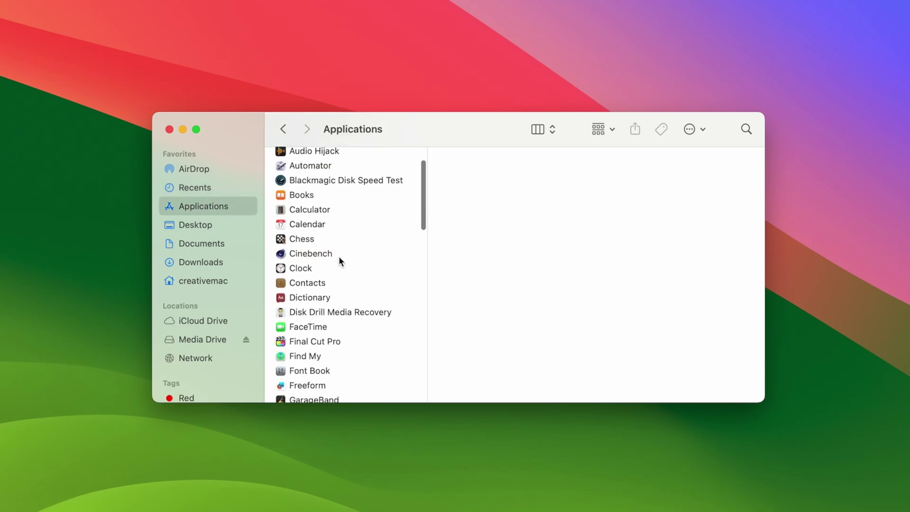
scroll(339, 256, "down", 5)
scroll(339, 260, "down", 3)
scroll(339, 260, "down", 2)
scroll(339, 260, "down", 2)
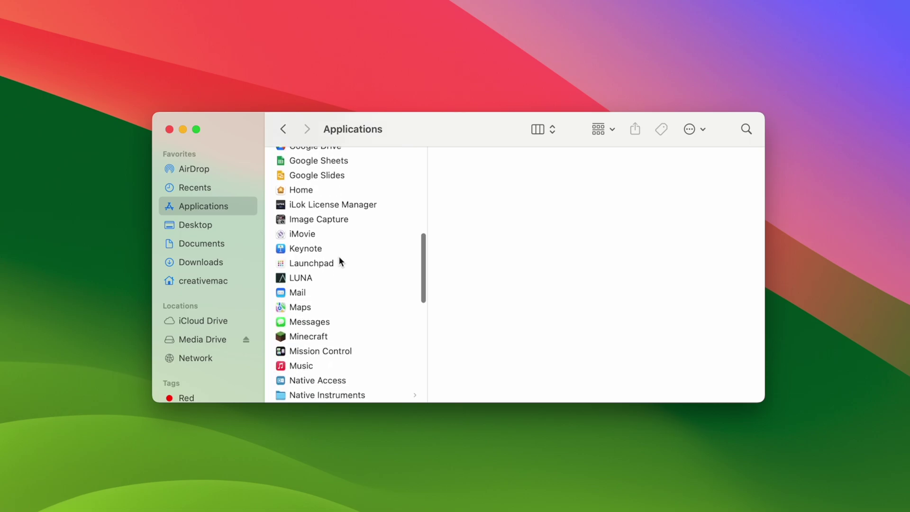
scroll(339, 261, "down", 1)
scroll(339, 261, "down", 2)
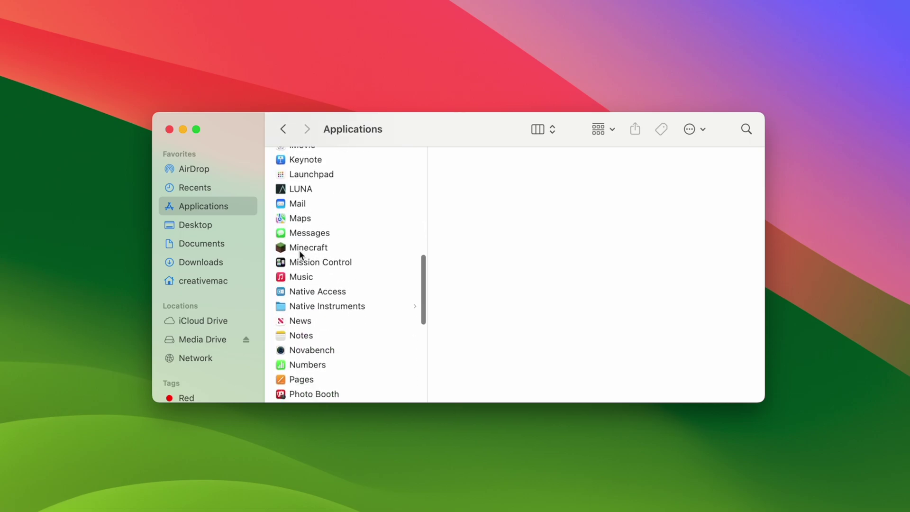
left_click(300, 249)
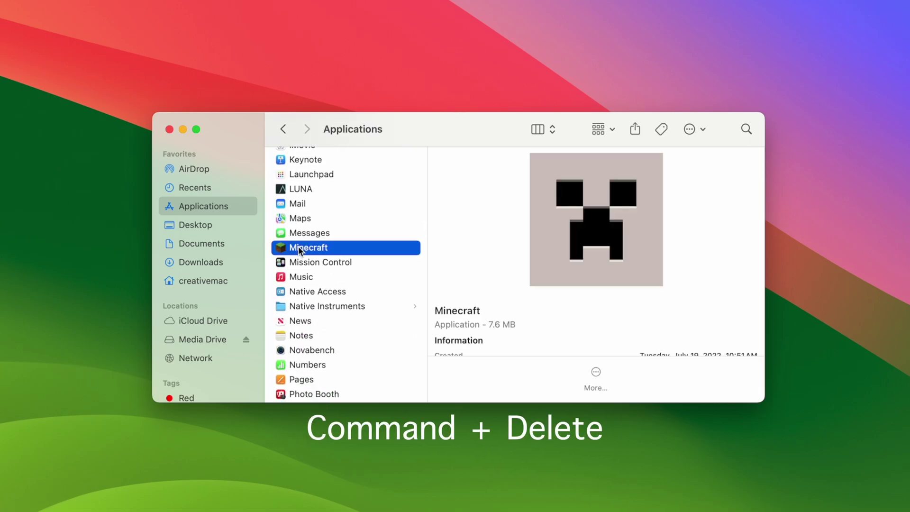
key("super+BackSpace")
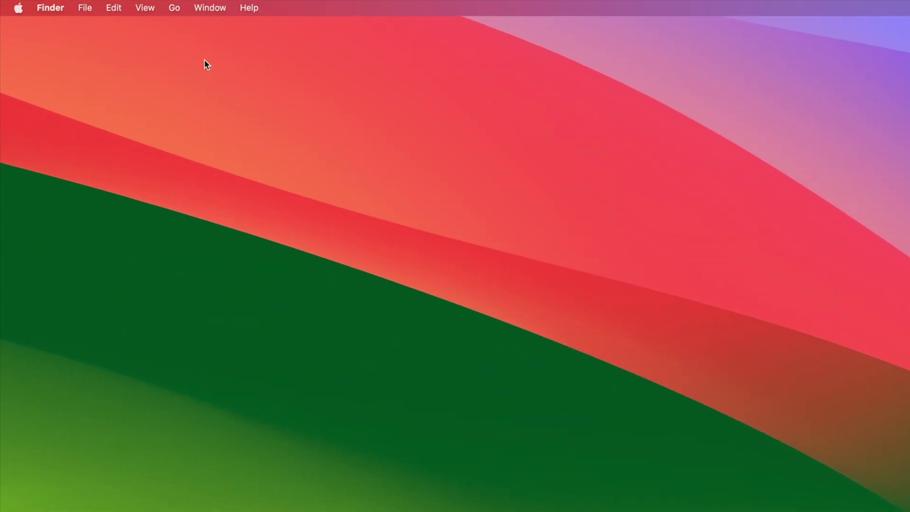
Reveal the hidden Library entry in the Go menu and open the home Library folder.
left_click(175, 7)
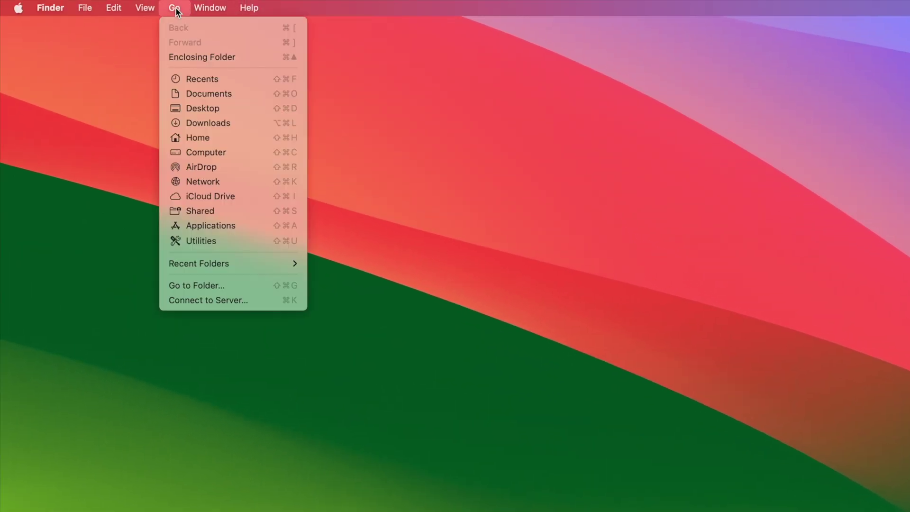
key("alt")
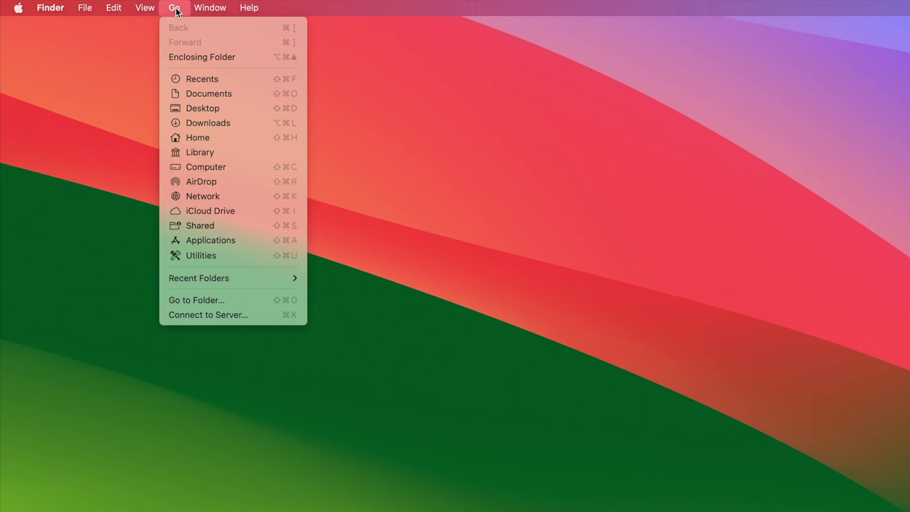
left_click(216, 153)
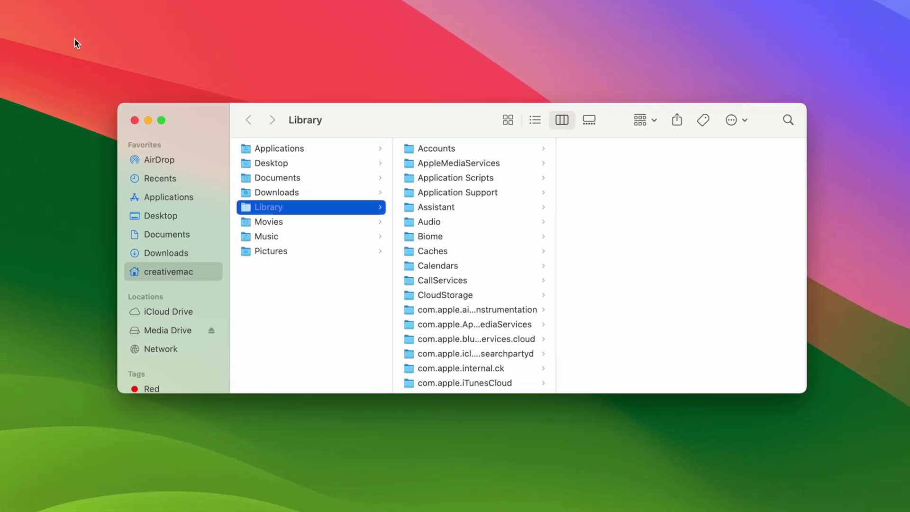
Open Application Support, look through the minecraft folder and its saves, then reselect minecraft.
left_click(462, 193)
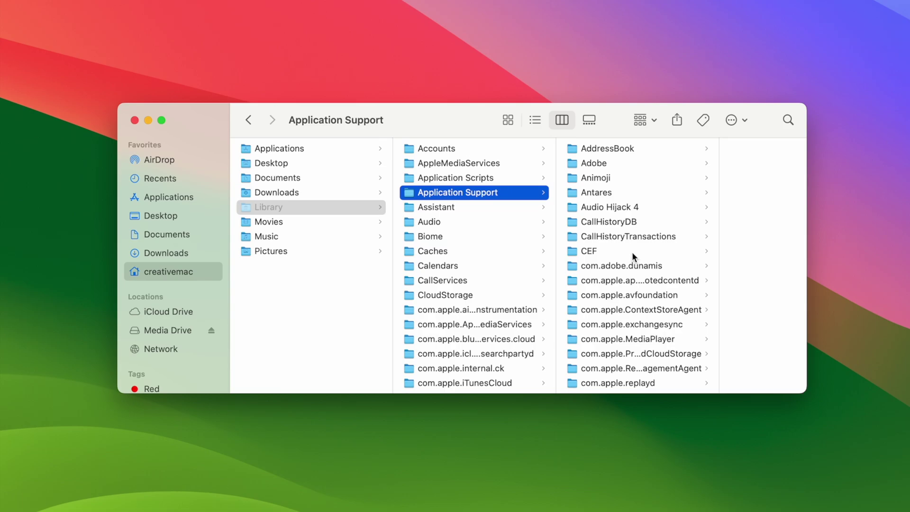
scroll(628, 250, "down", 5)
scroll(627, 251, "down", 5)
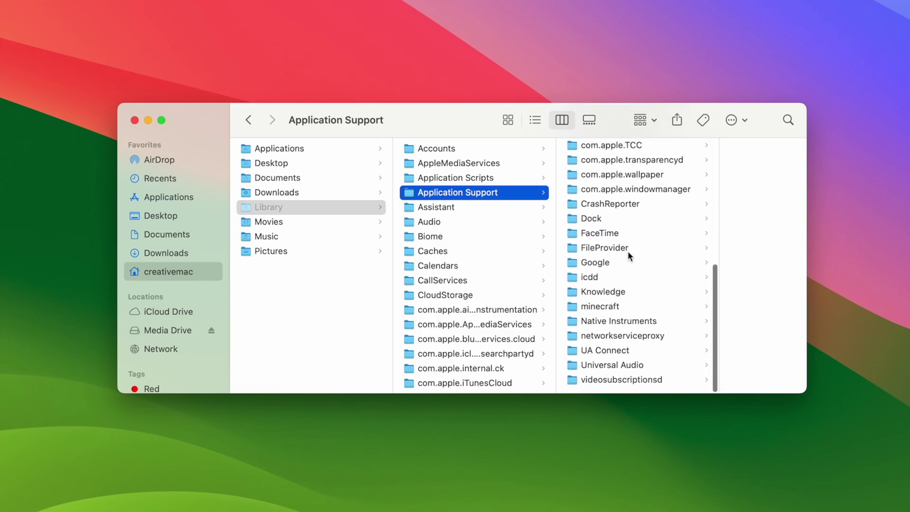
left_click(618, 308)
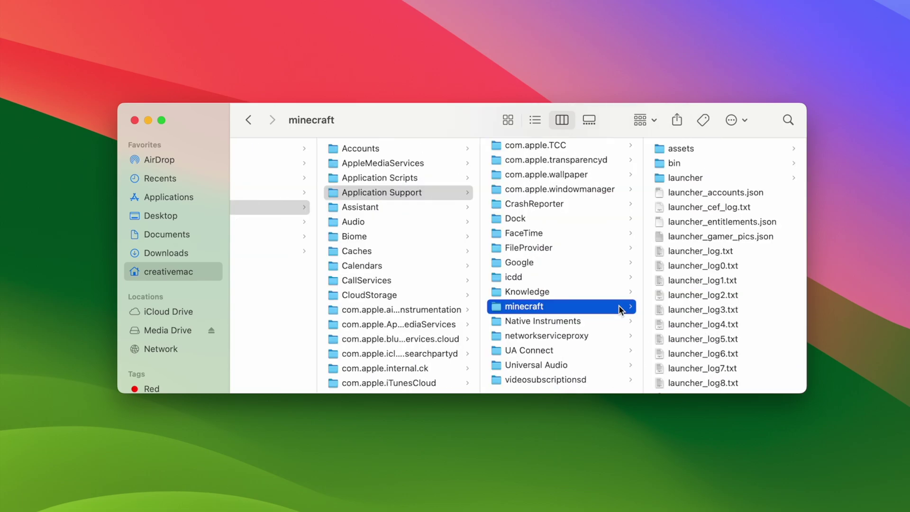
scroll(679, 306, "down", 5)
scroll(679, 305, "down", 5)
scroll(680, 305, "down", 5)
scroll(680, 305, "down", 3)
left_click(680, 305)
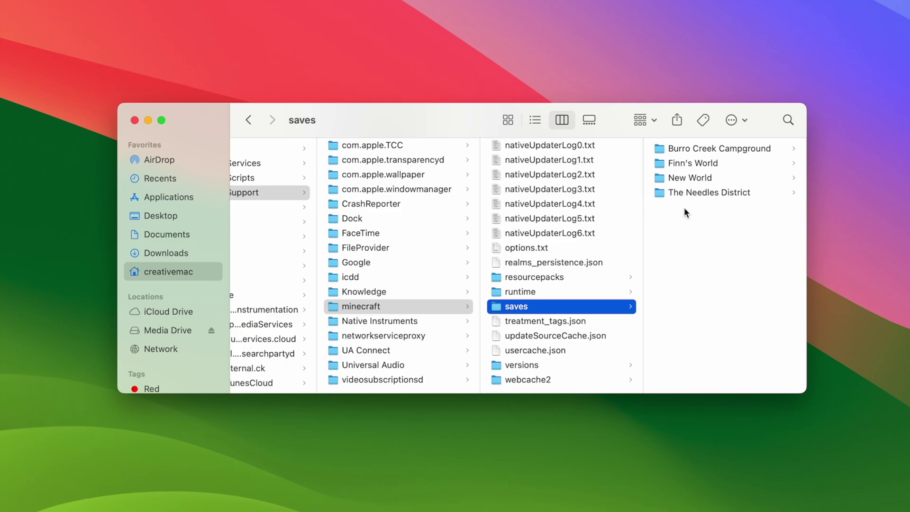
left_click(400, 308)
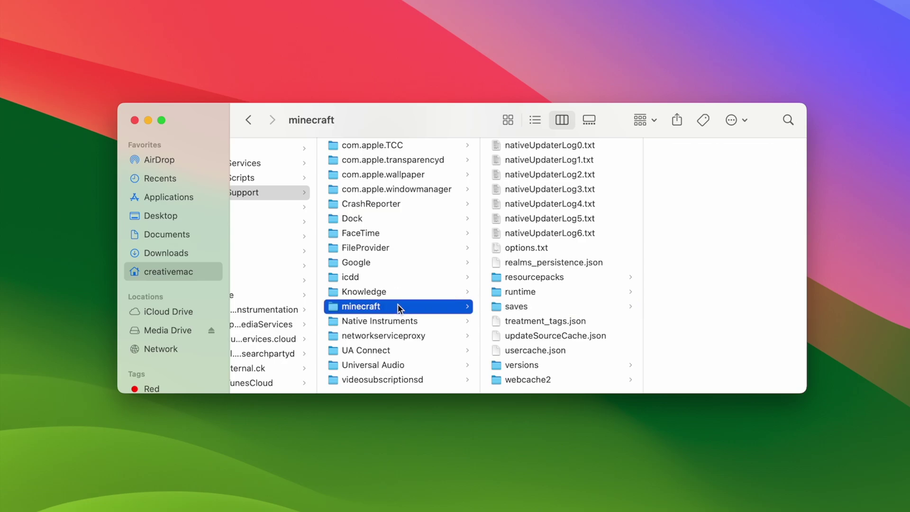
key("Down")
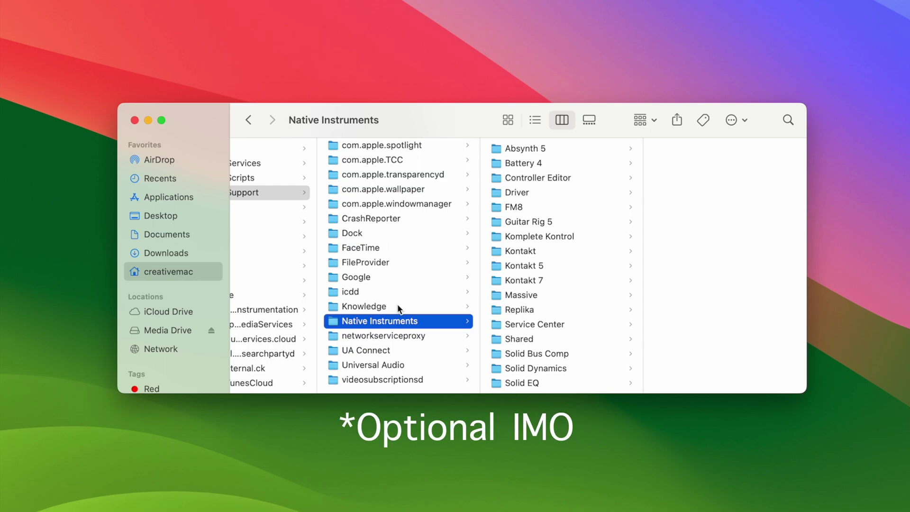
scroll(398, 304, "left", 8)
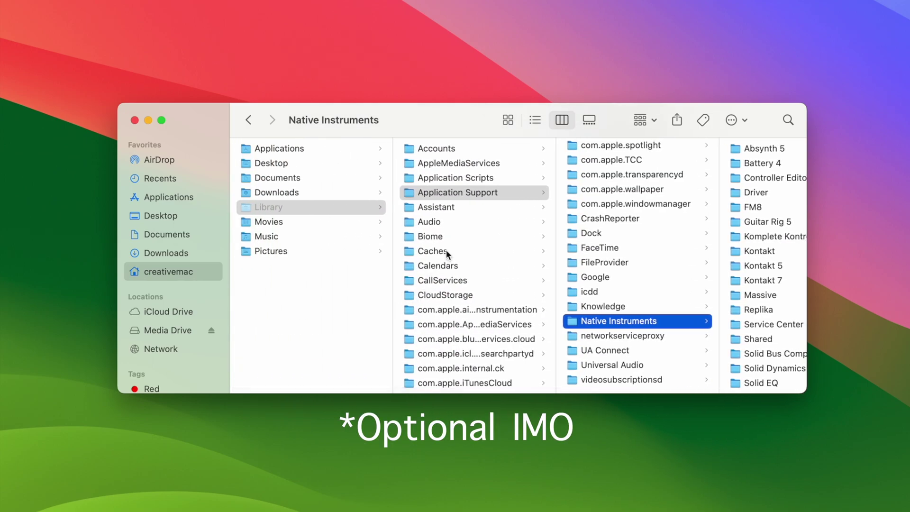
Check Library's Caches, then select com.mojang.minecraftlauncher.plist in Preferences for removal.
left_click(442, 251)
scroll(637, 261, "down", 5)
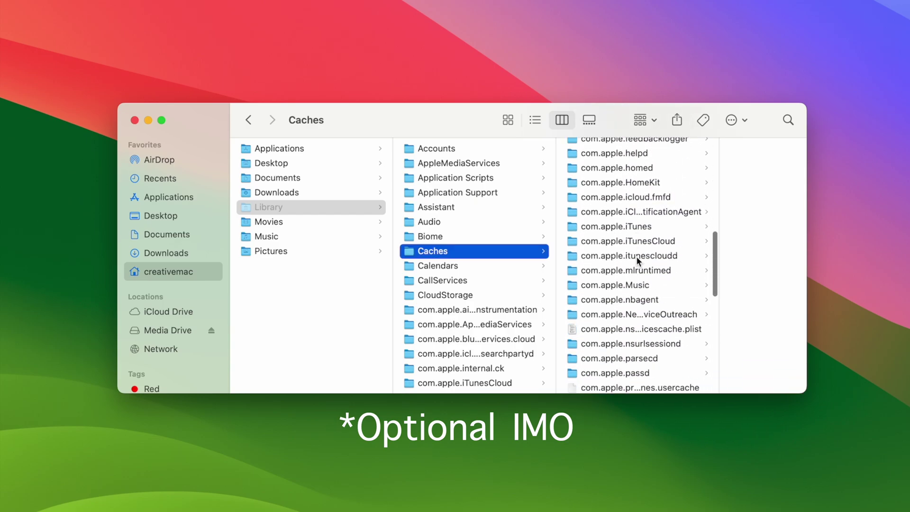
scroll(637, 261, "down", 10)
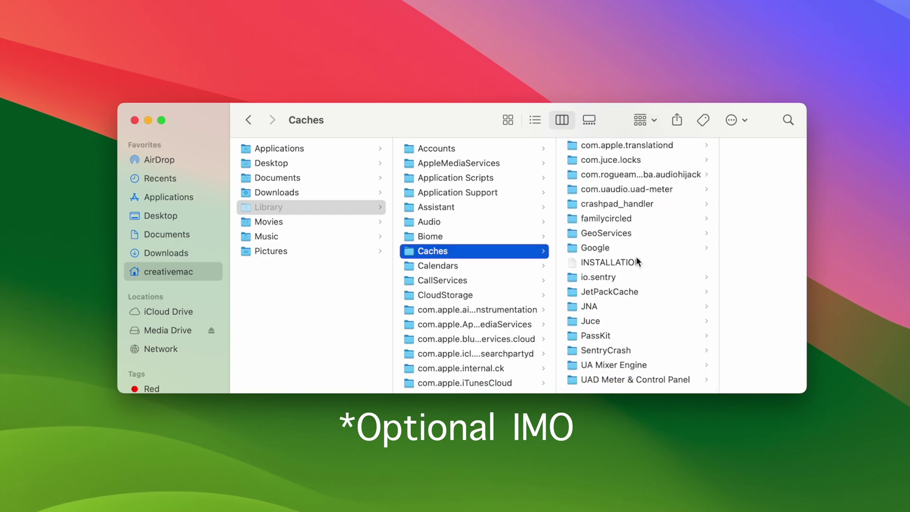
scroll(458, 282, "down", 10)
scroll(458, 283, "down", 10)
left_click(450, 256)
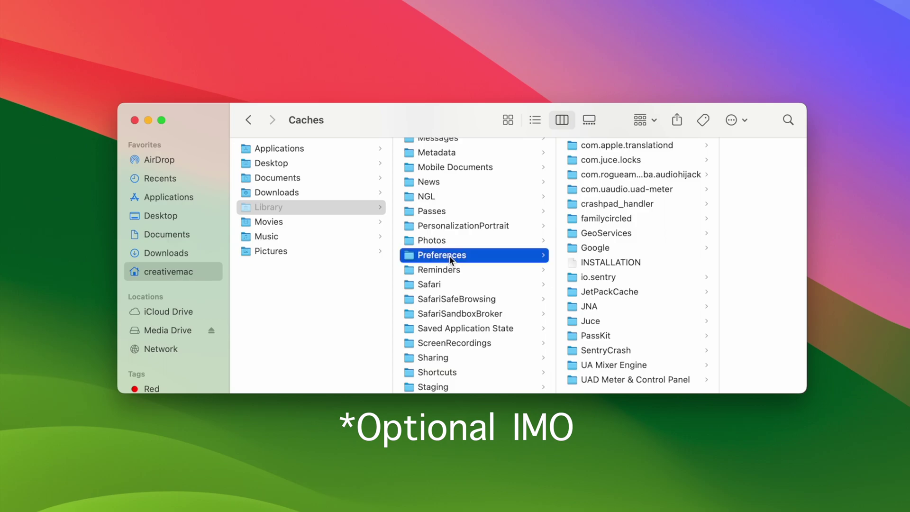
scroll(642, 273, "down", 10)
scroll(642, 272, "down", 10)
scroll(642, 273, "down", 10)
scroll(642, 272, "down", 5)
left_click(661, 271)
key("Down")
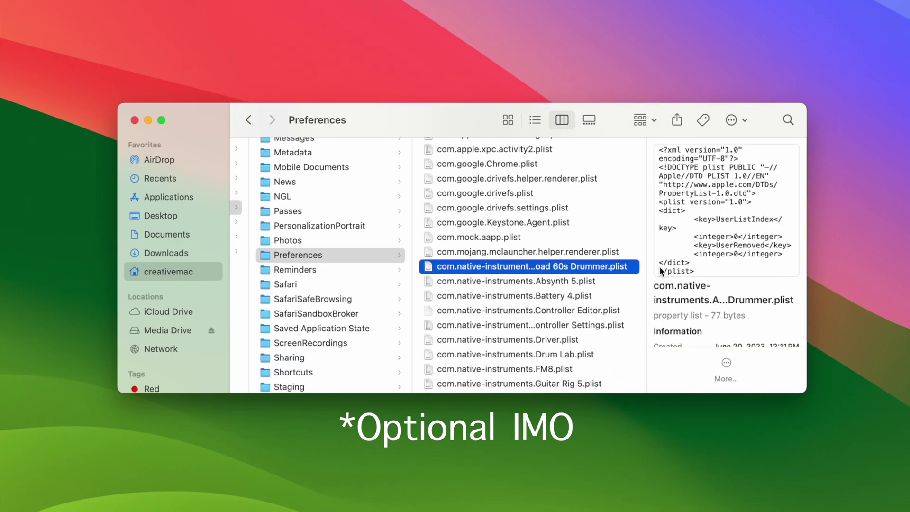
scroll(491, 287, "down", 5)
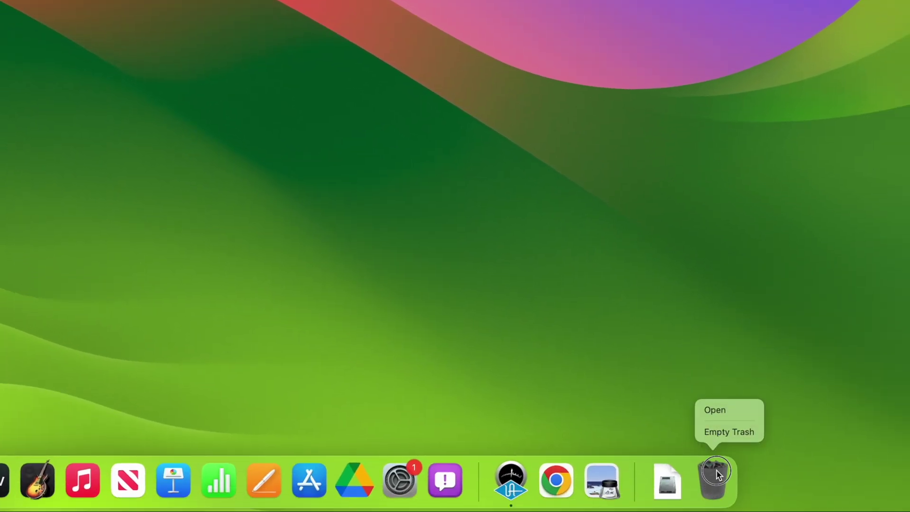
Bring up the Dock Trash's options menu to empty the Trash.
left_click(719, 429)
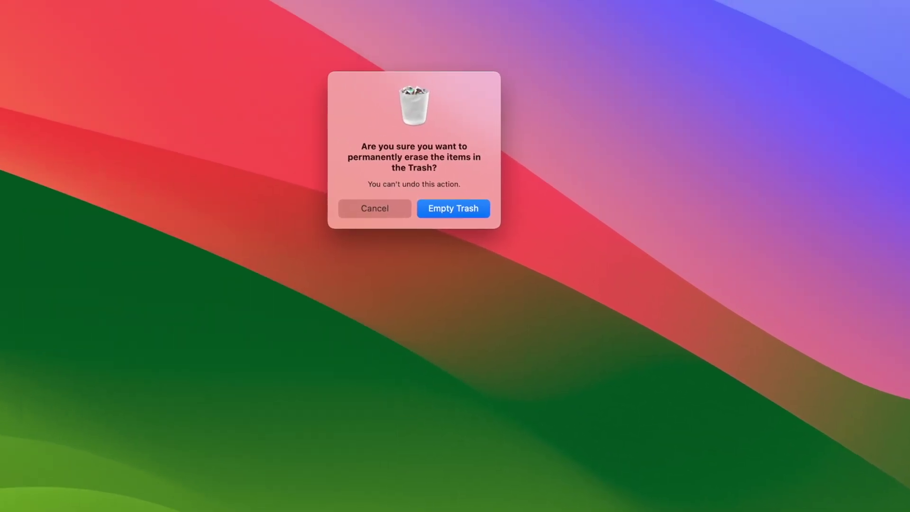